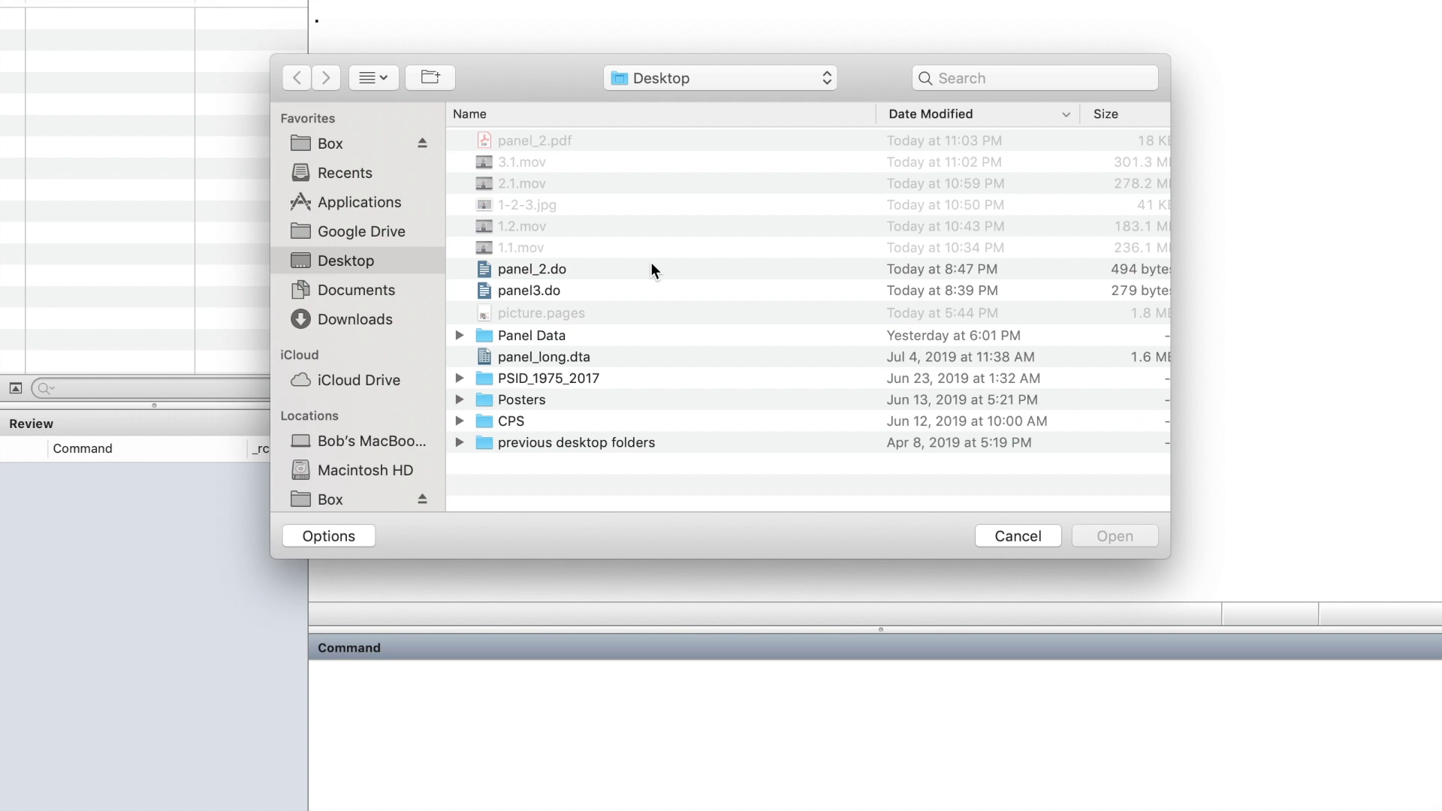
# - Select panel_long.dta and load it into Stata
pyautogui.click(581, 364)
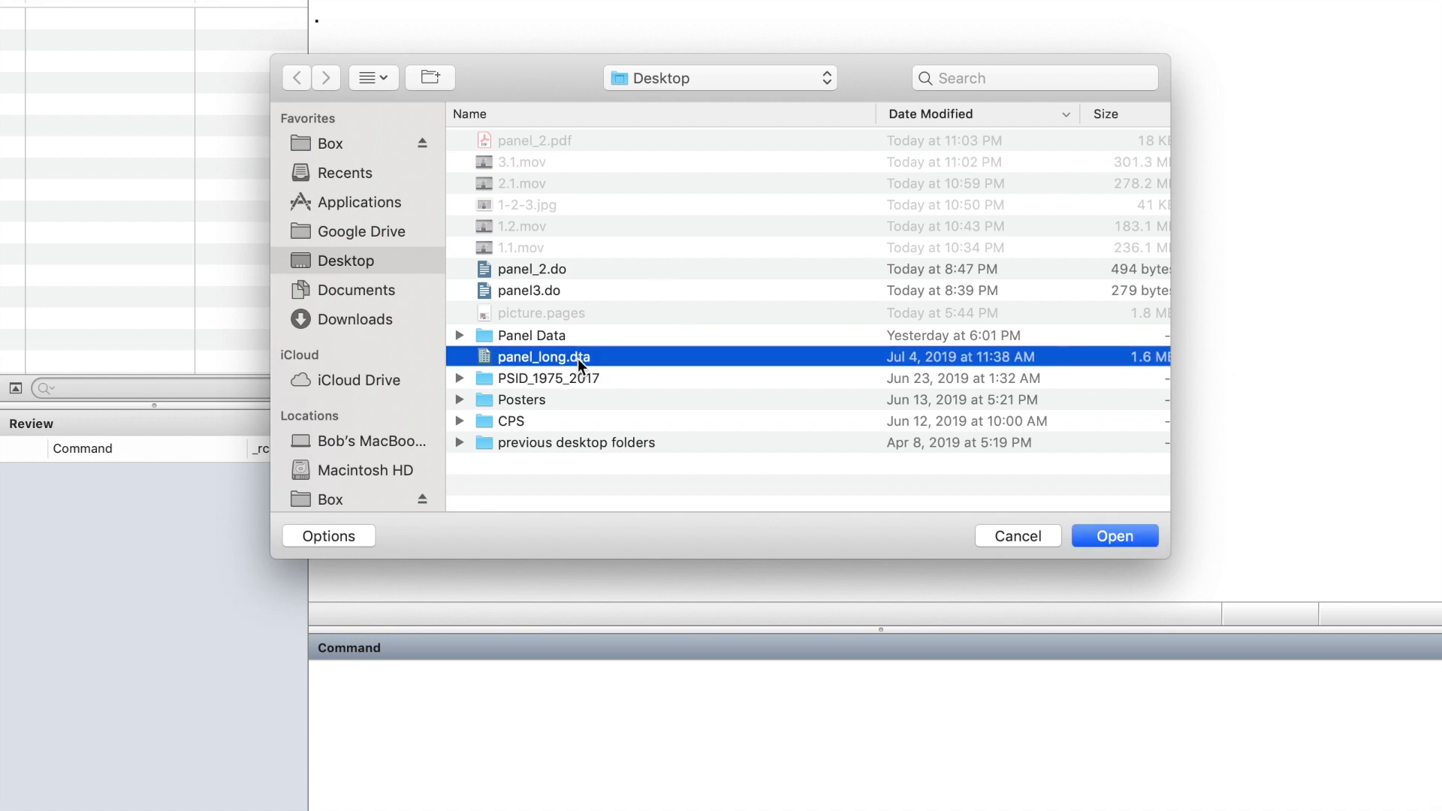
pyautogui.click(1122, 541)
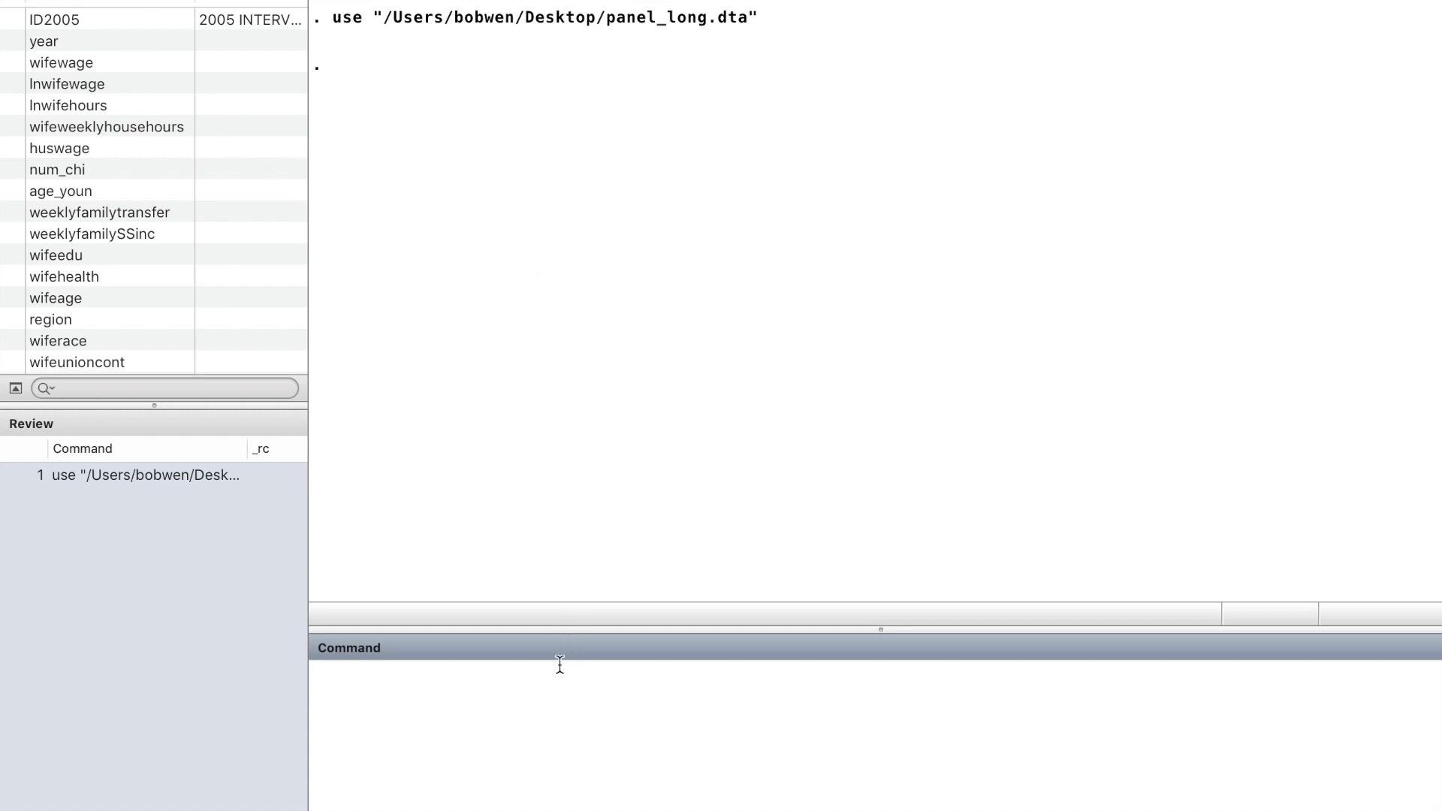
pyautogui.write('xtde')
pyautogui.write('scribe')
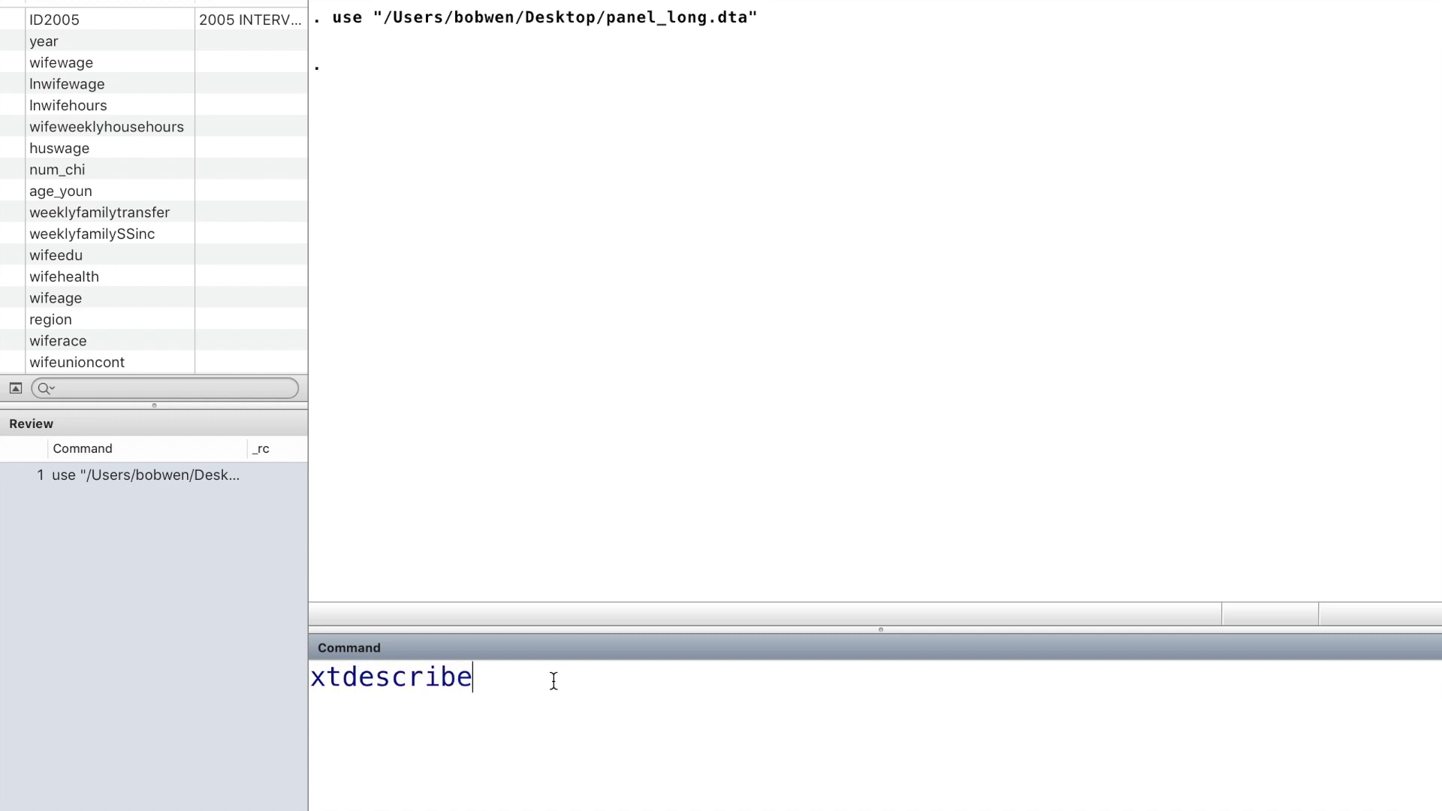
# - Run xtdescribe to tabulate participation patterns for the 3,579 panels, then recall the command
pyautogui.press('Return')
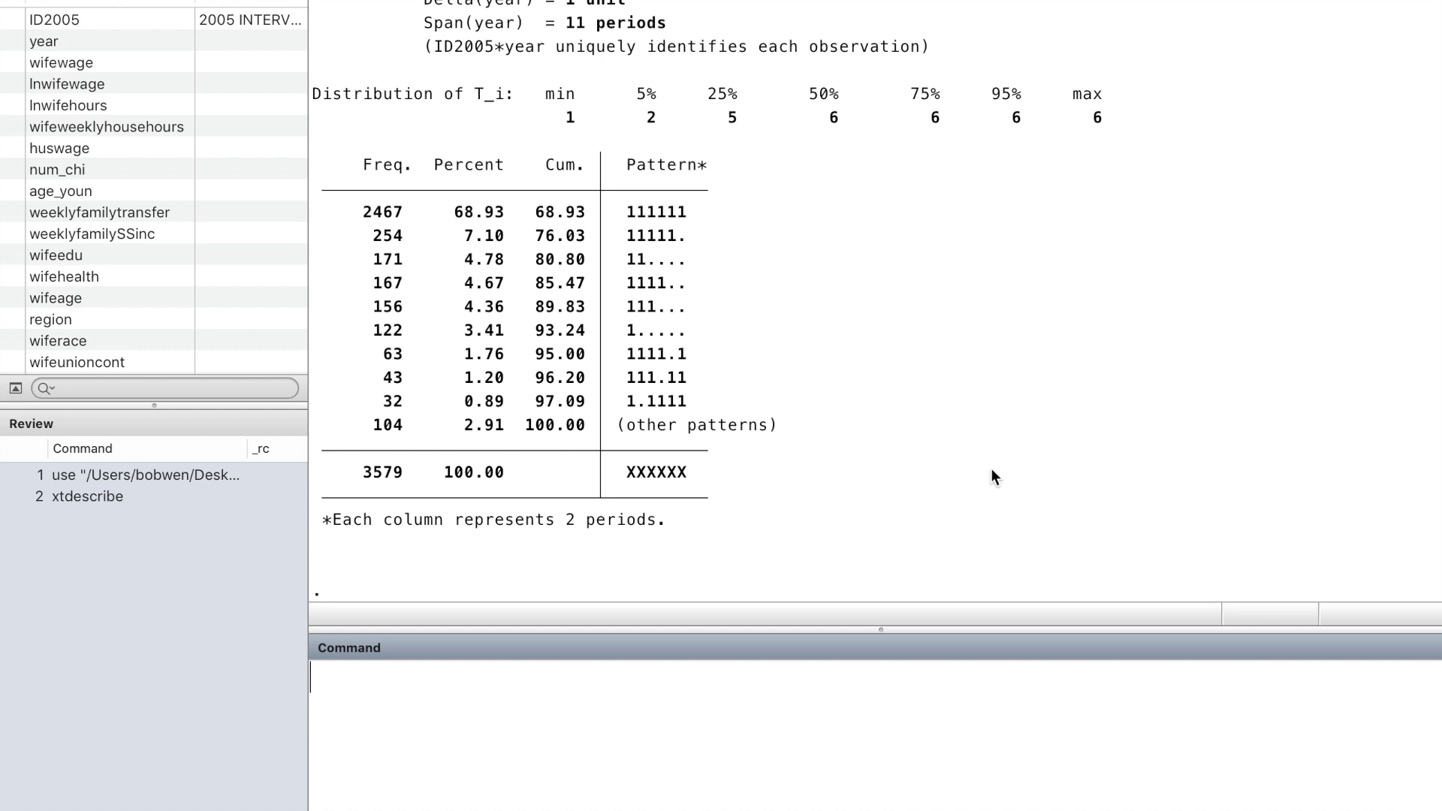
pyautogui.scroll(3, 991, 467)
pyautogui.scroll(1, 992, 468)
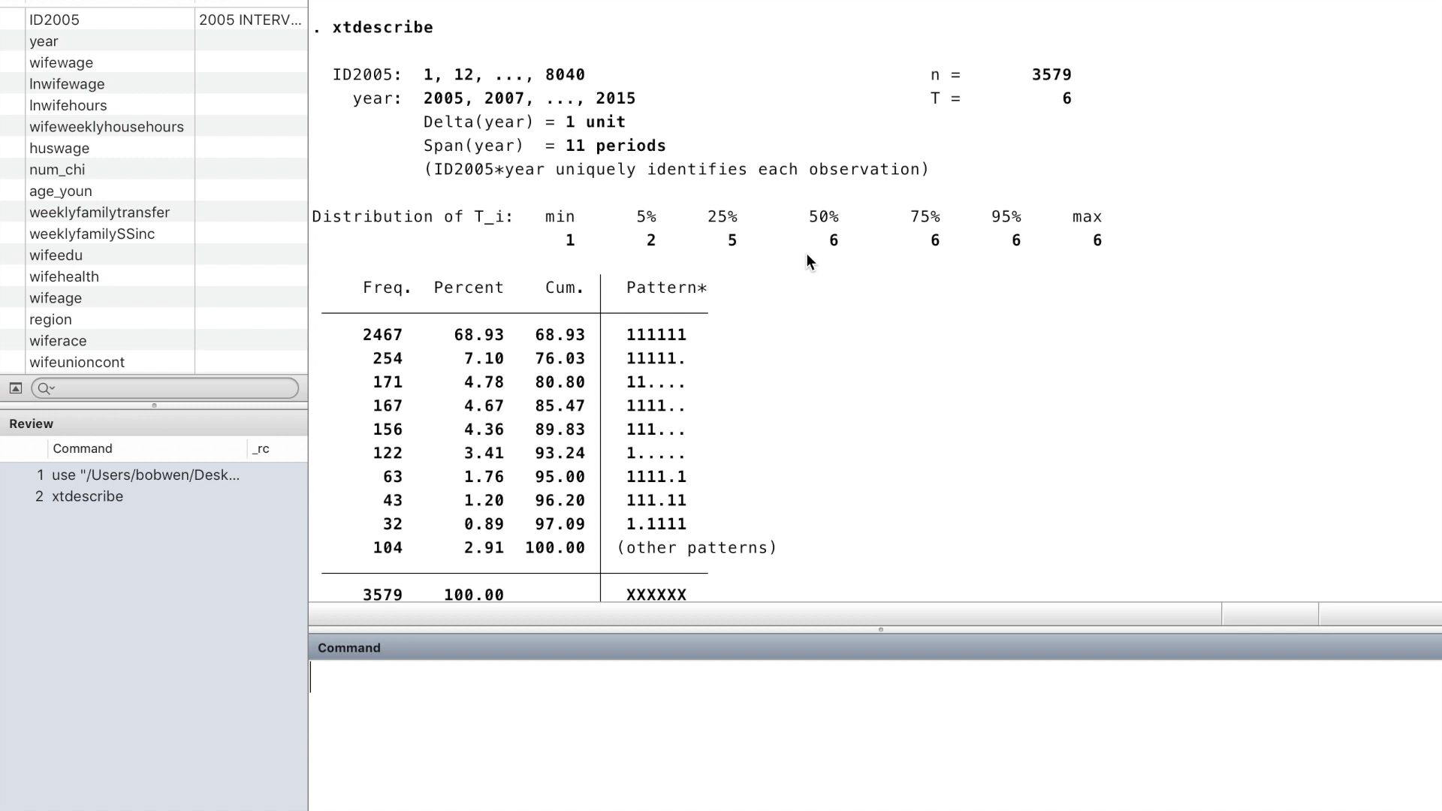
pyautogui.scroll(-1, 782, 302)
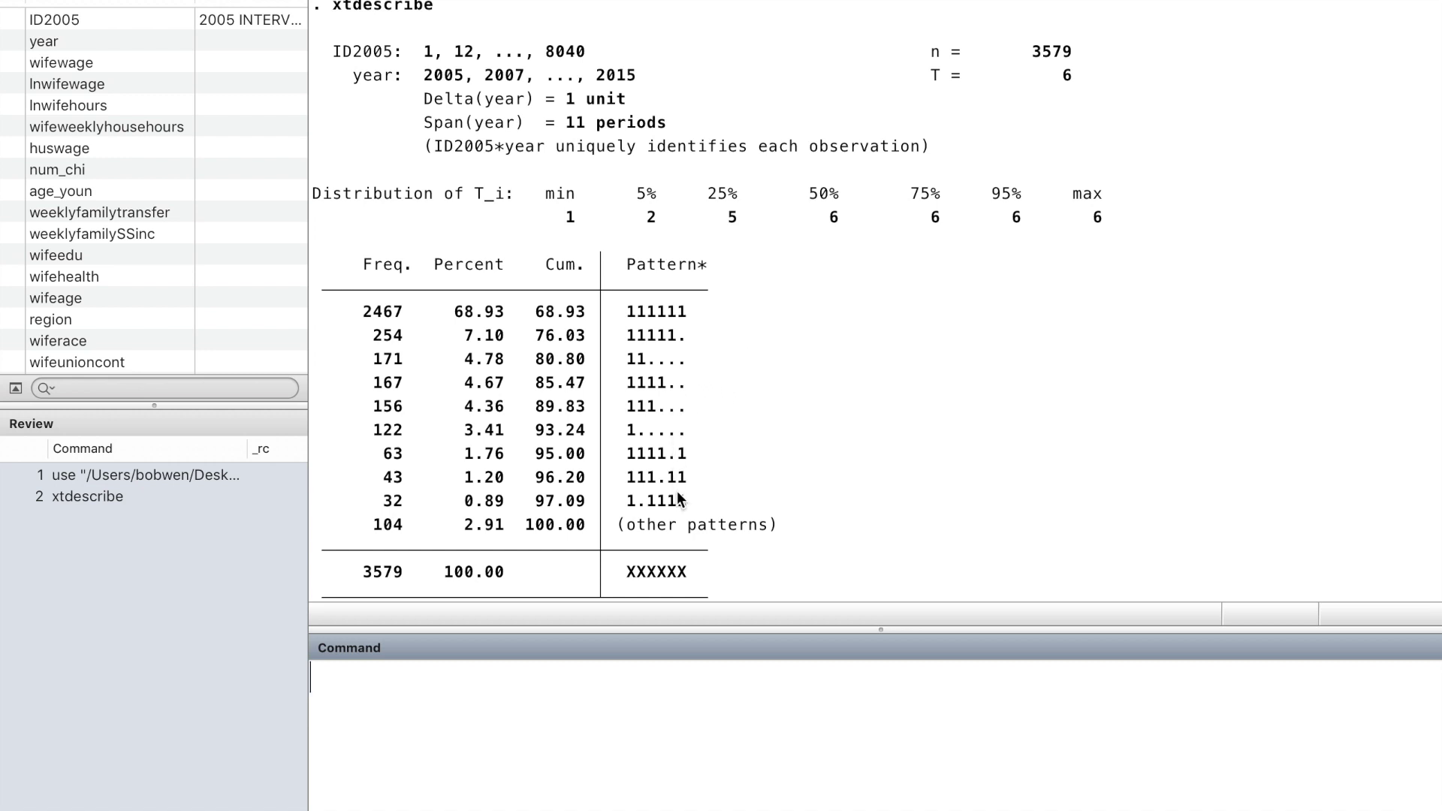
pyautogui.scroll(-1, 678, 493)
pyautogui.scroll(-1, 677, 493)
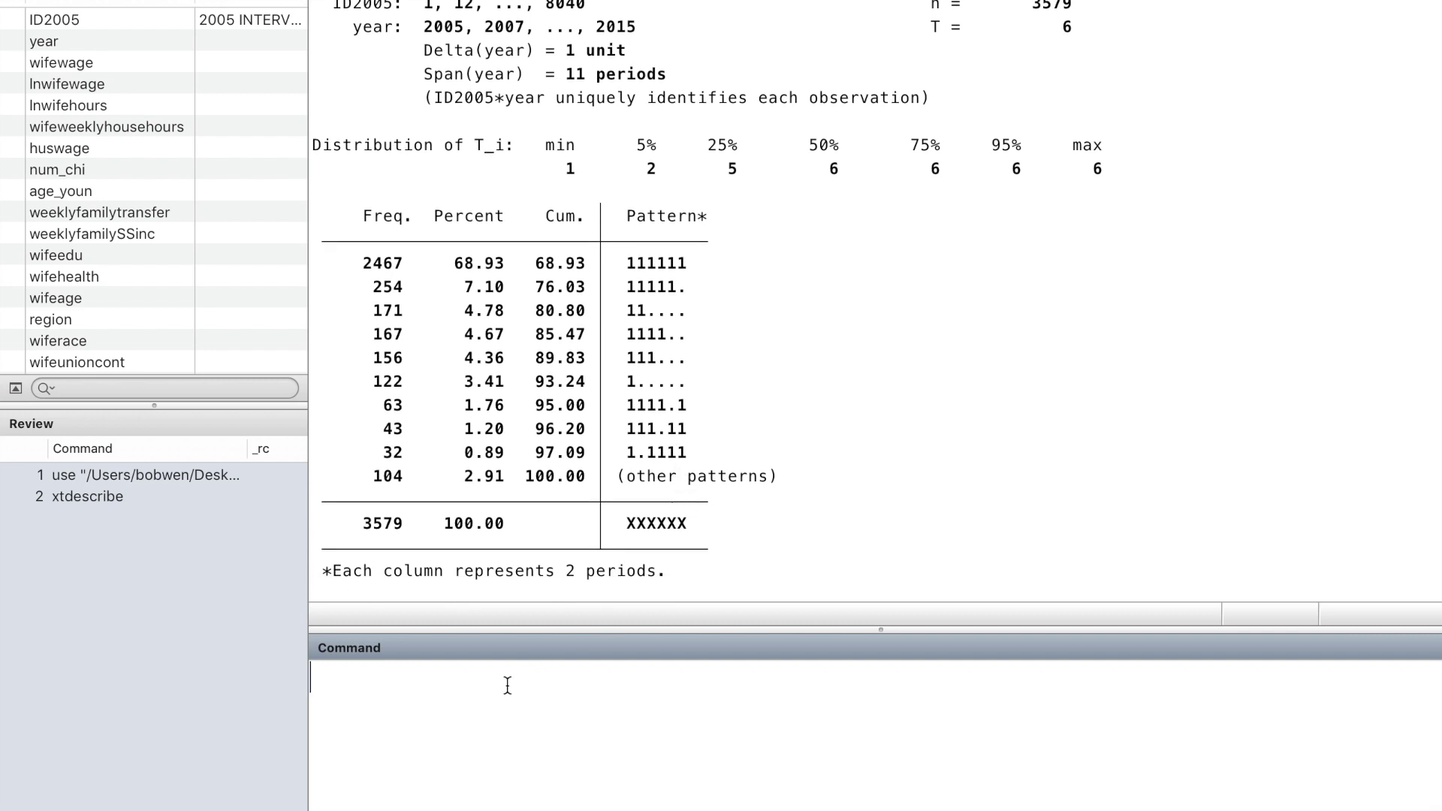
pyautogui.press('Up')
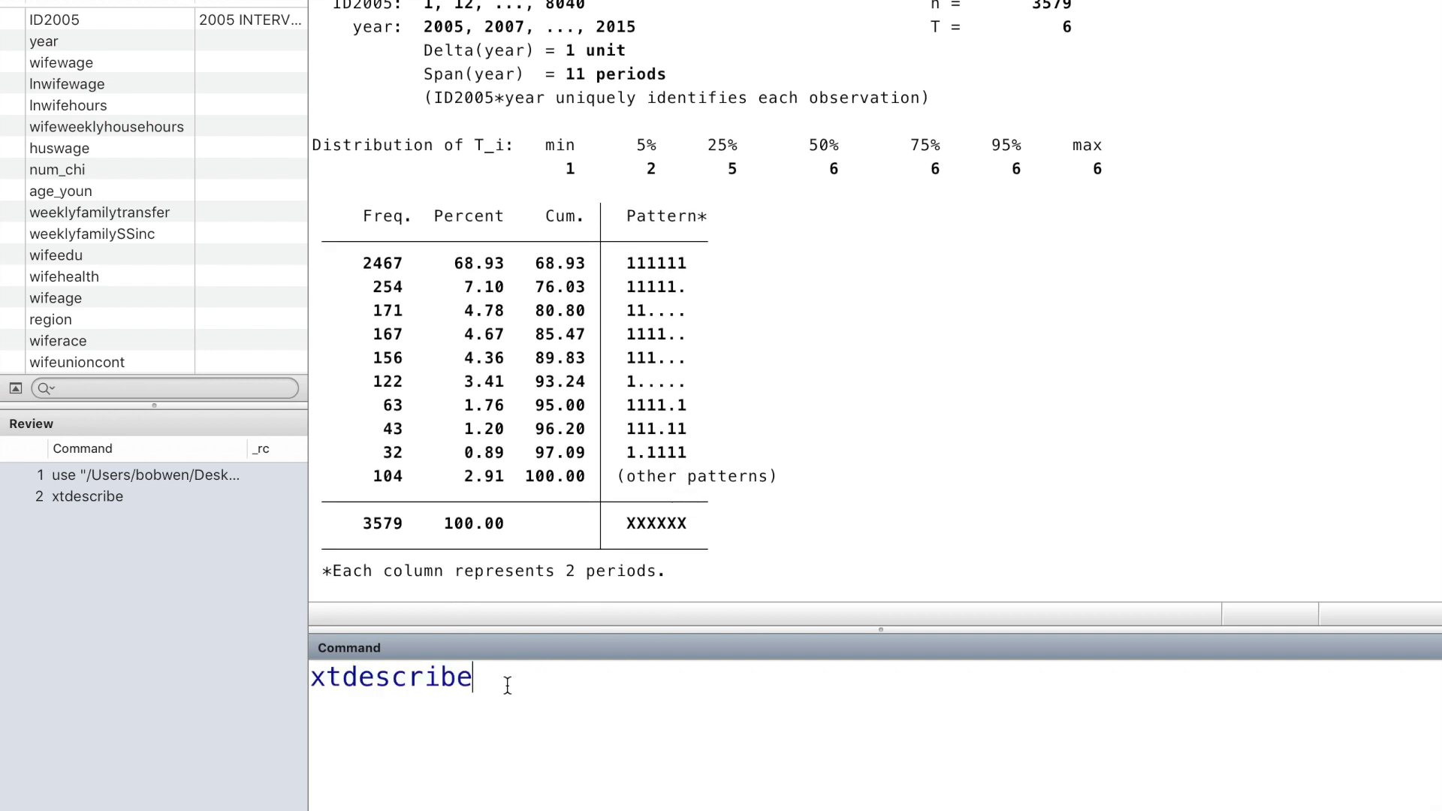
pyautogui.write(', pattern')
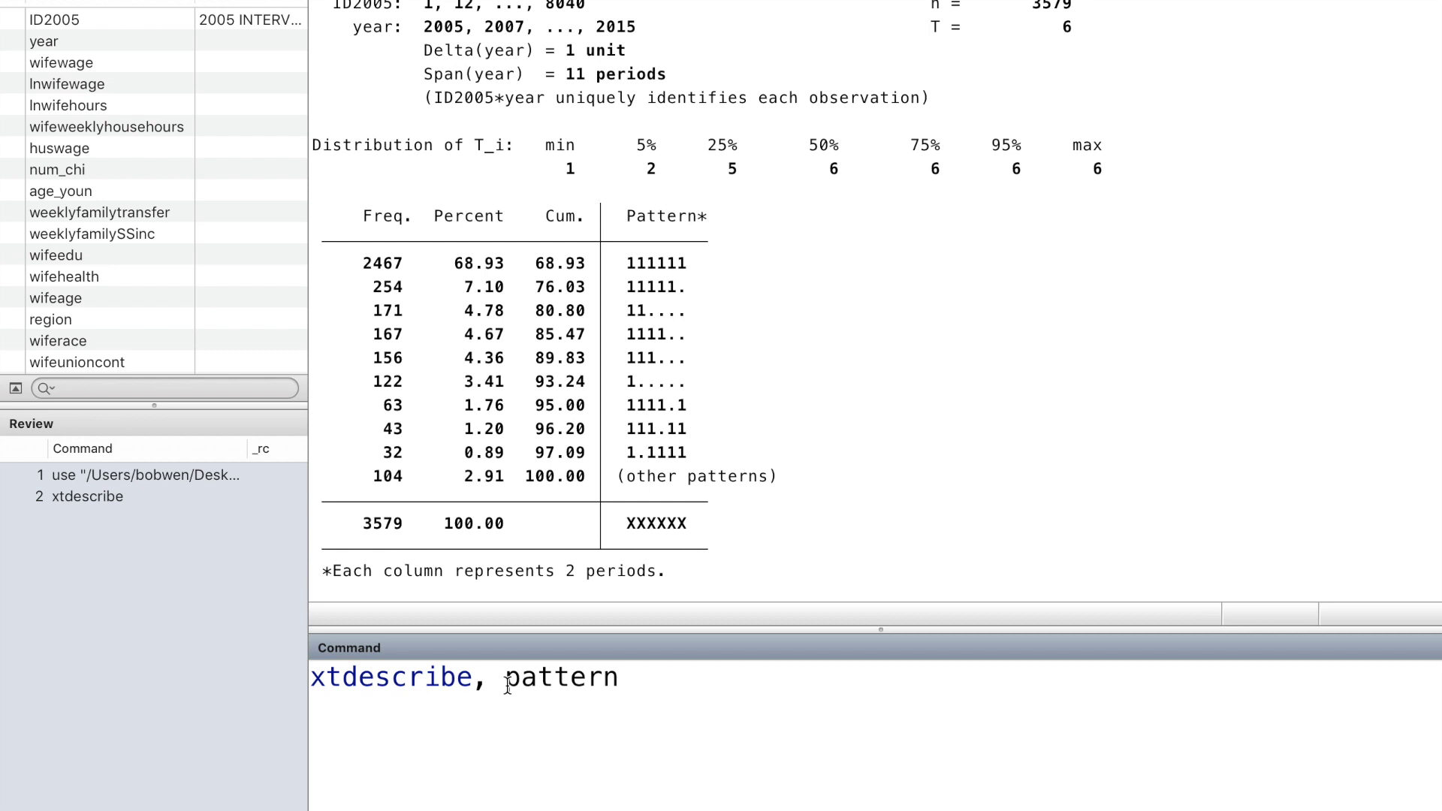
pyautogui.write('()')
# - Rerun the recalled command as xtdescribe, pattern(20) to list twenty participation patterns
pyautogui.press('Left')
pyautogui.write('20')
pyautogui.press('Return')
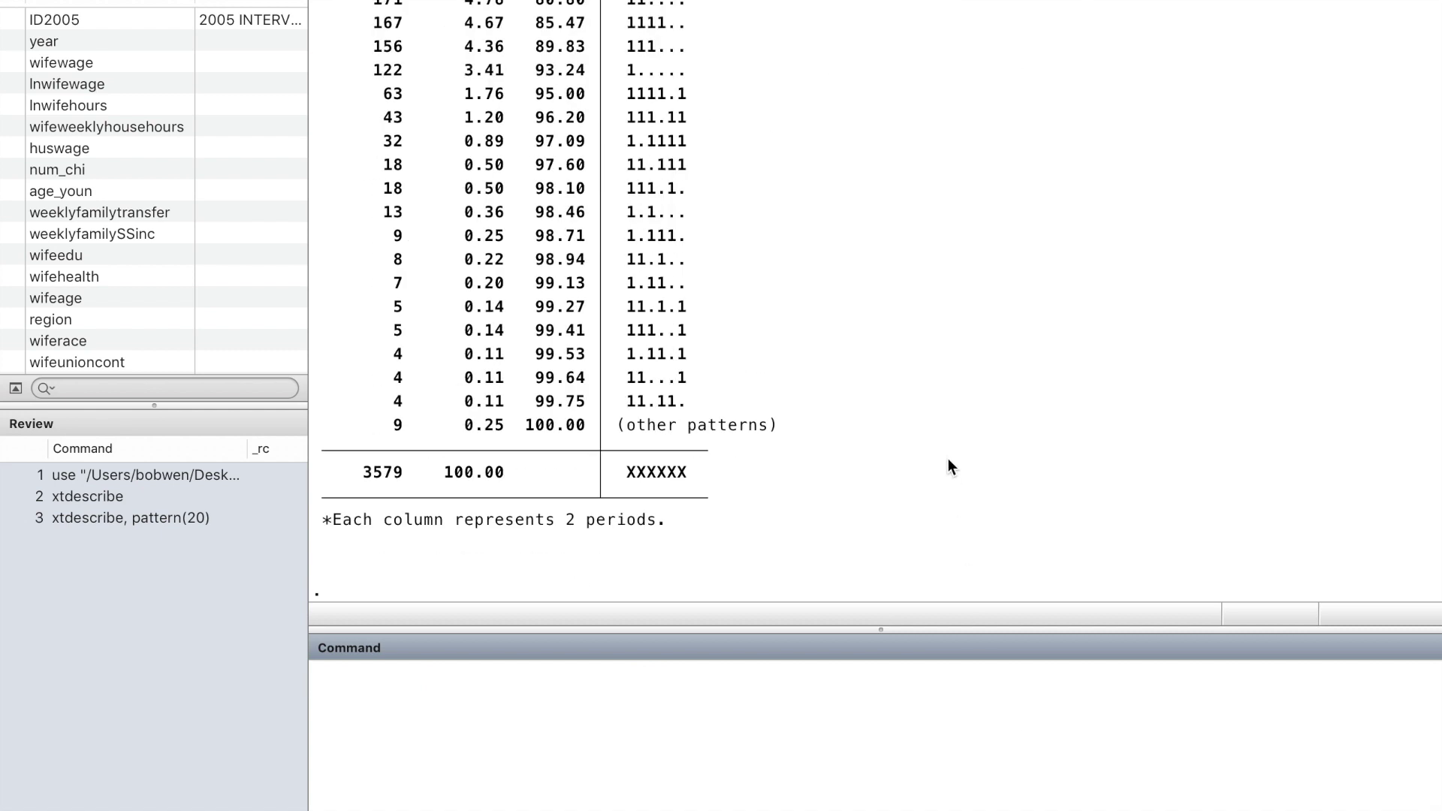
pyautogui.scroll(4, 939, 367)
pyautogui.scroll(2, 938, 367)
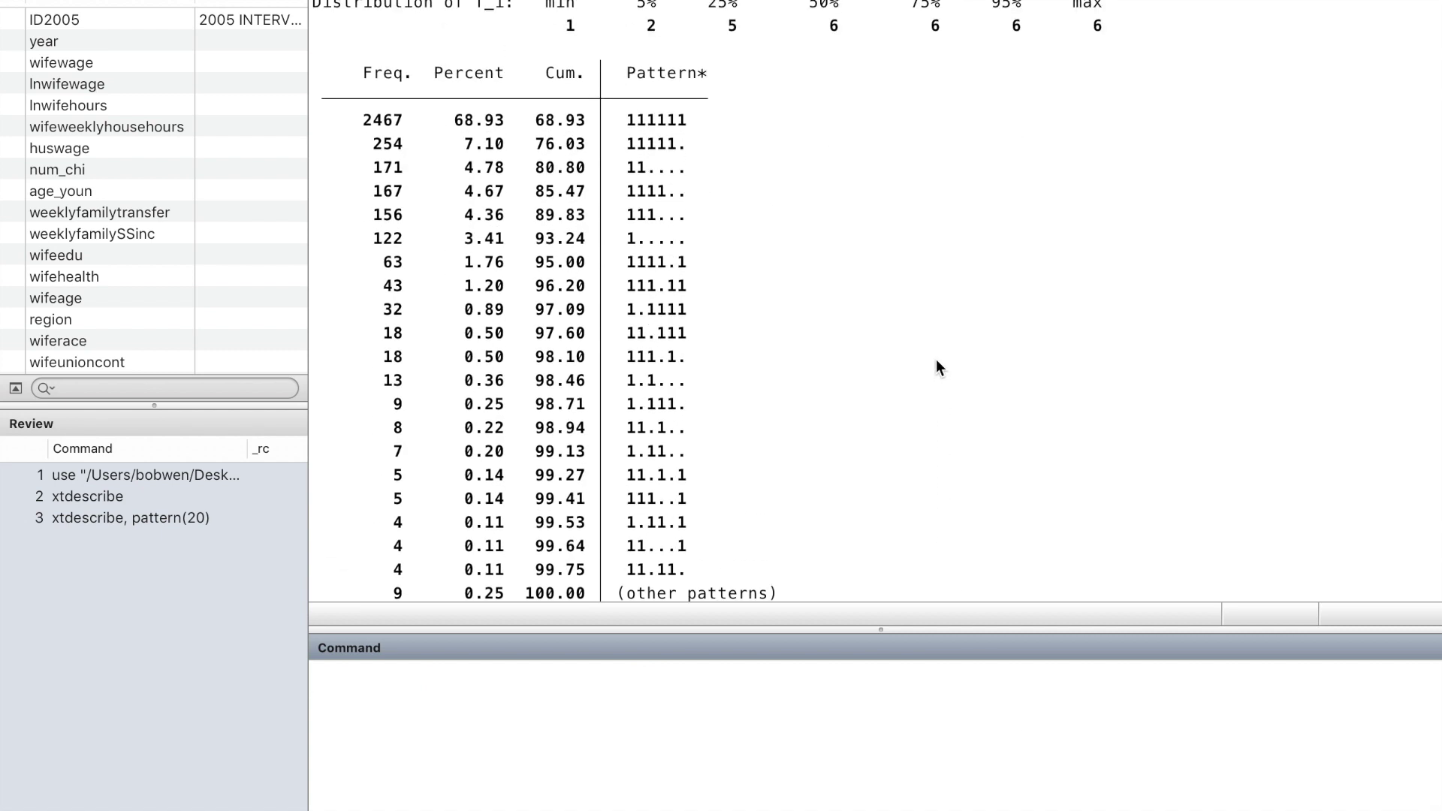
pyautogui.scroll(-2, 863, 315)
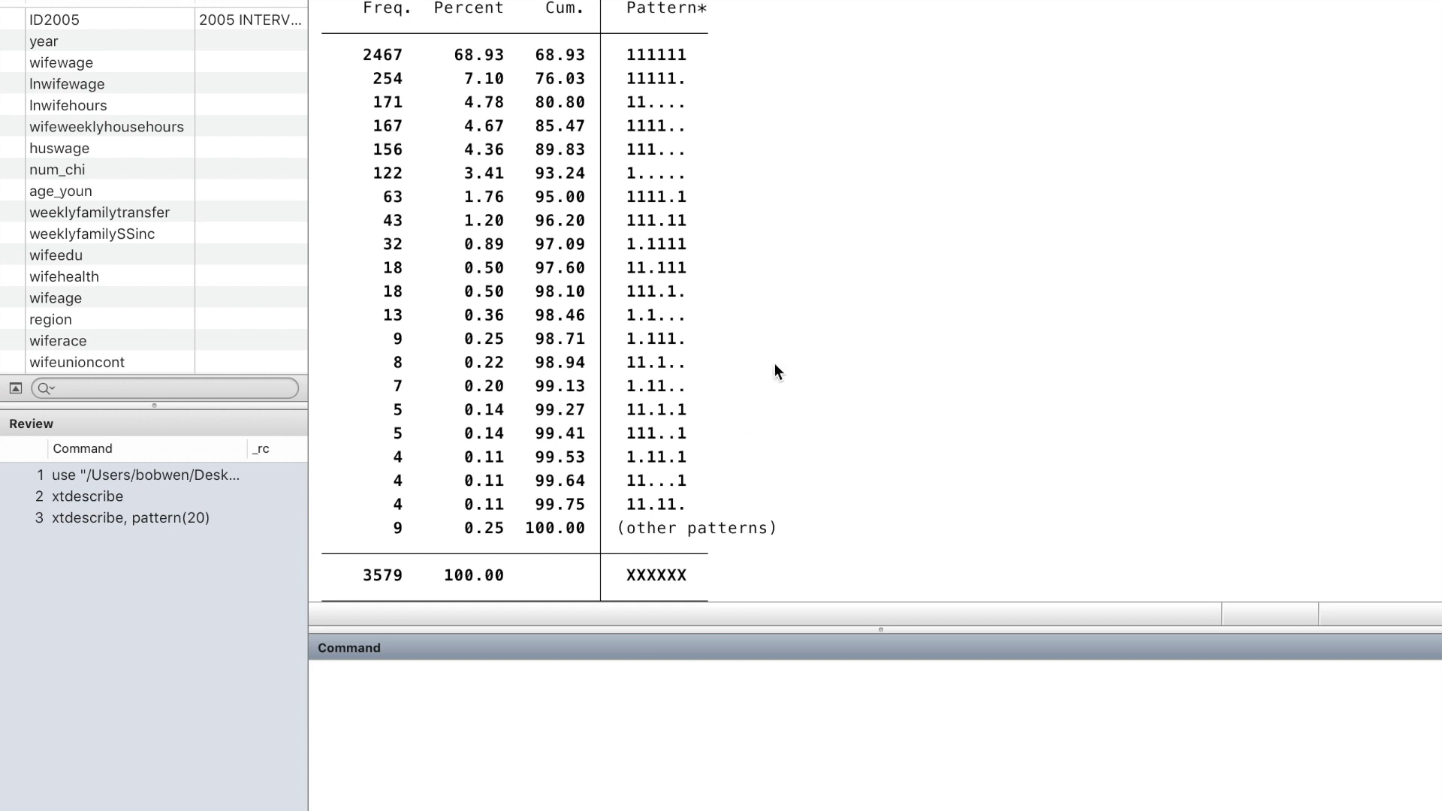
pyautogui.scroll(3, 773, 363)
pyautogui.scroll(-3, 775, 363)
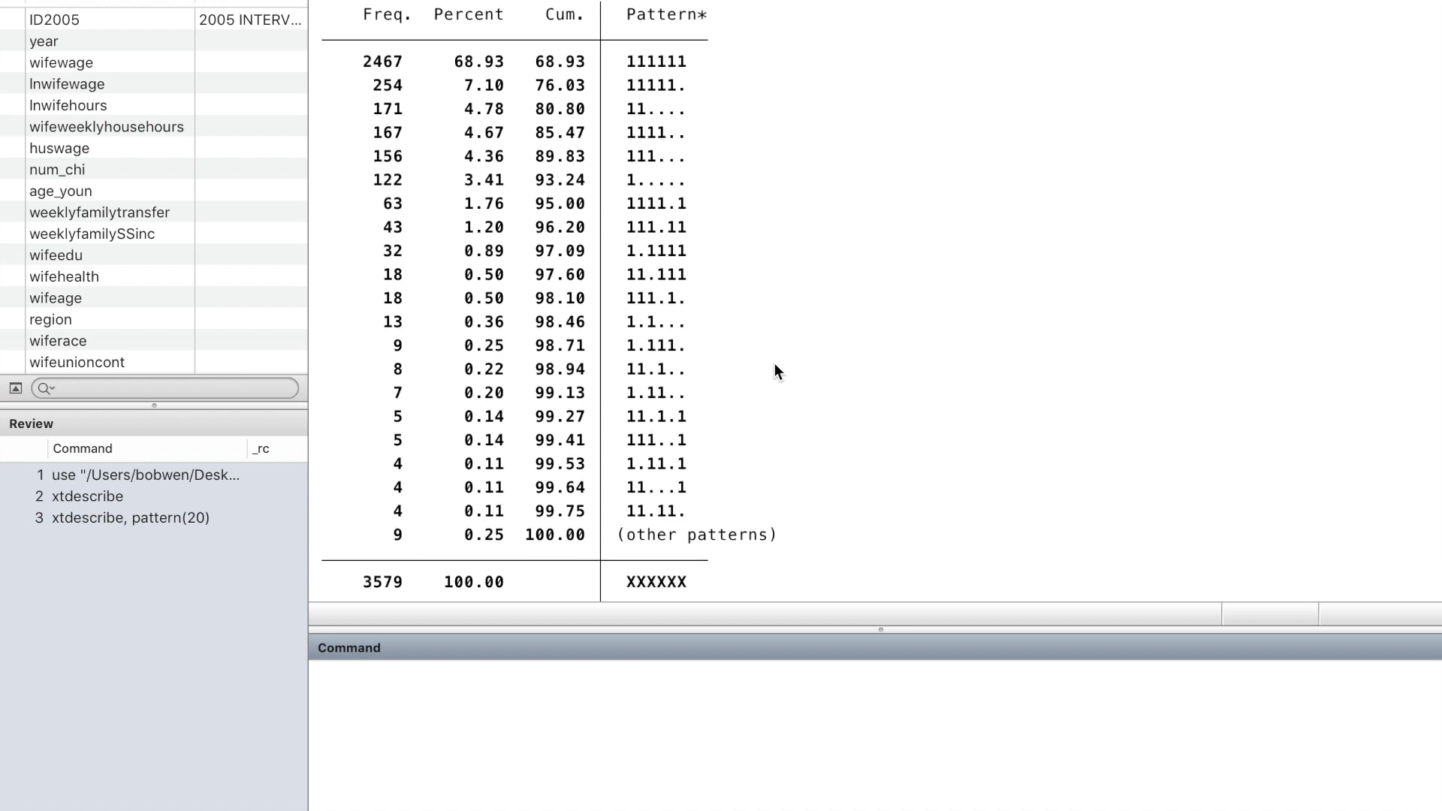